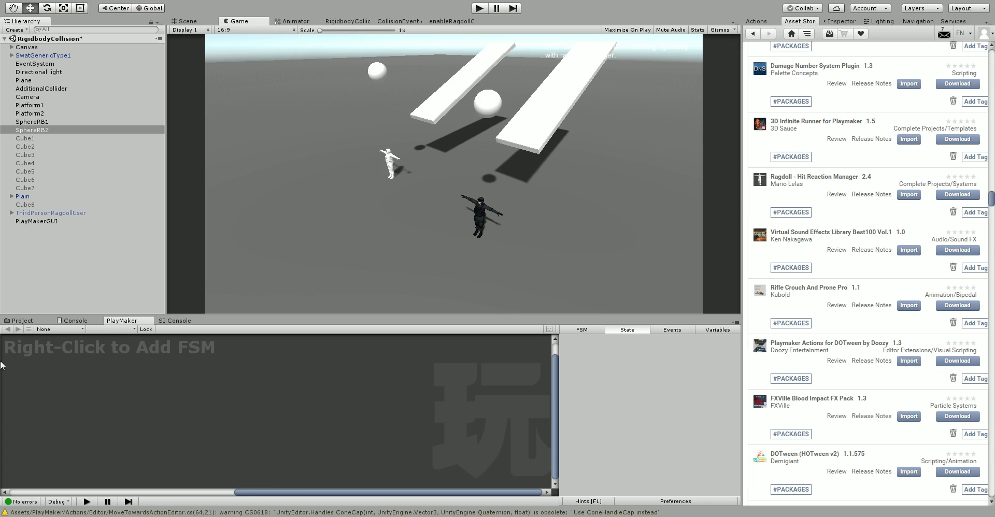
- Open the RigidbodyCollision scene from _RagdollManager > Scenes > Examples and select SphereRB2
left_click(27, 321)
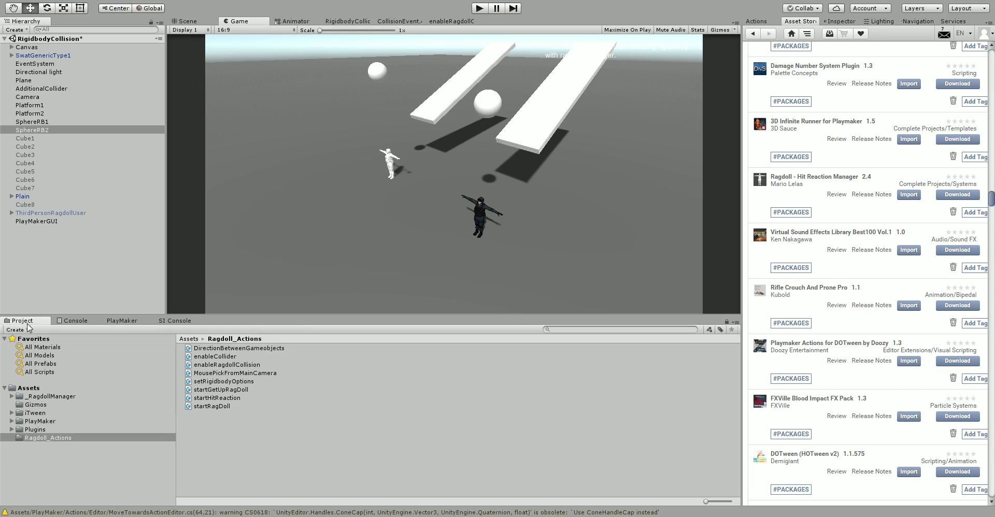
left_click(67, 397)
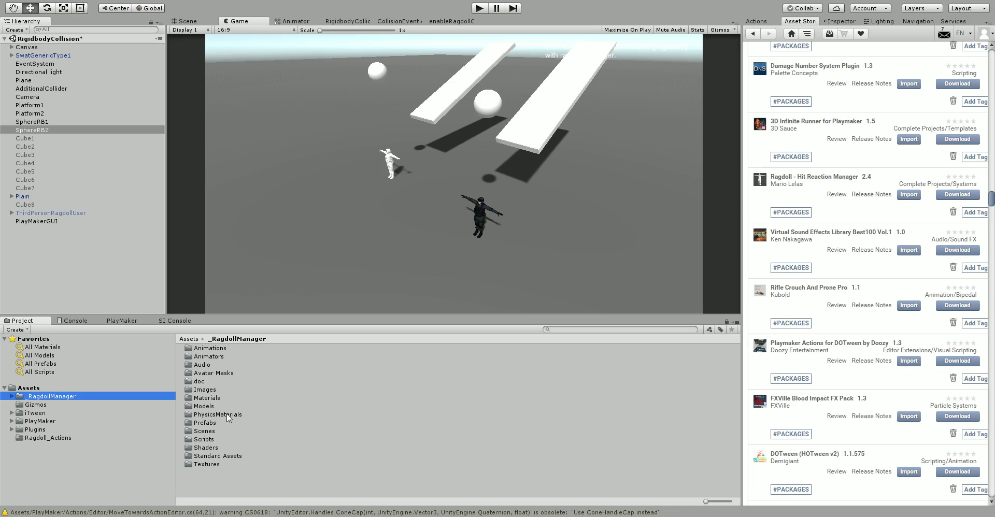
double_click(219, 430)
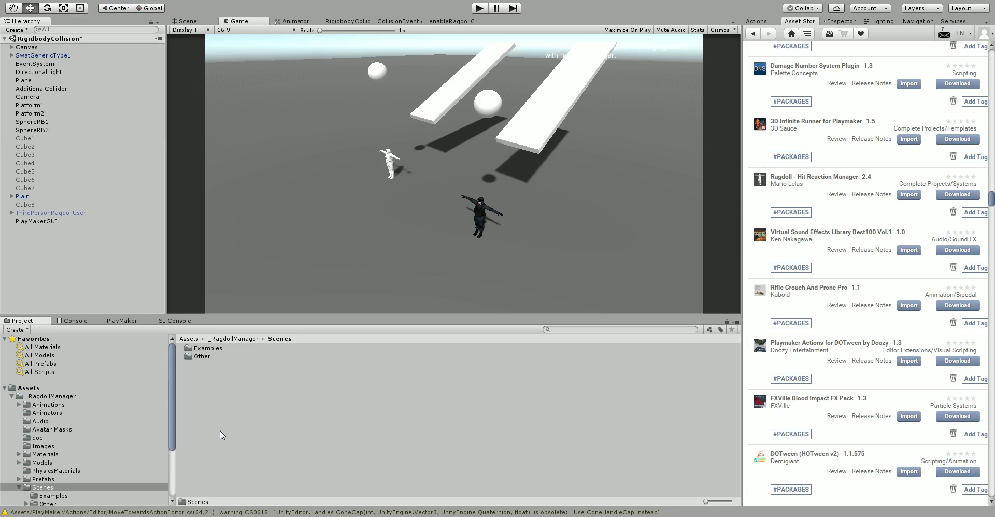
double_click(216, 348)
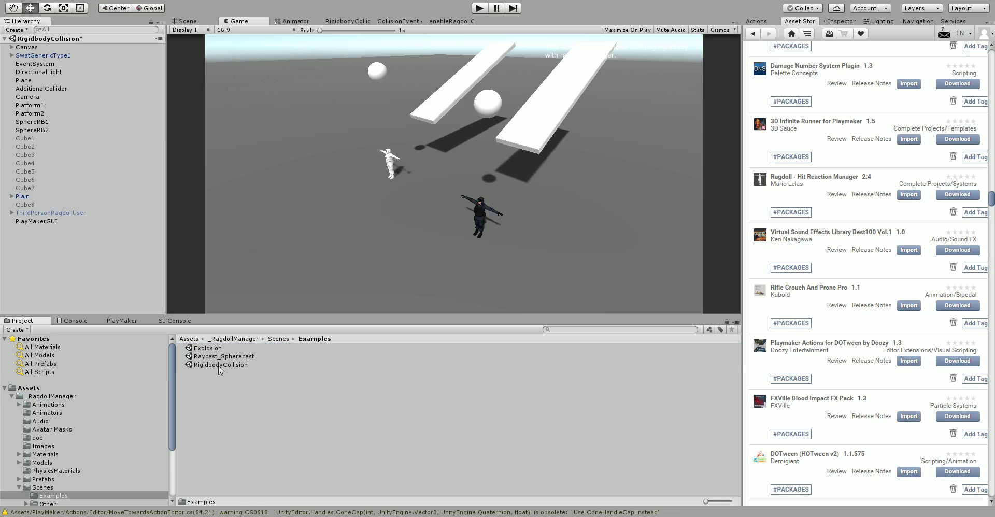
left_click(220, 365)
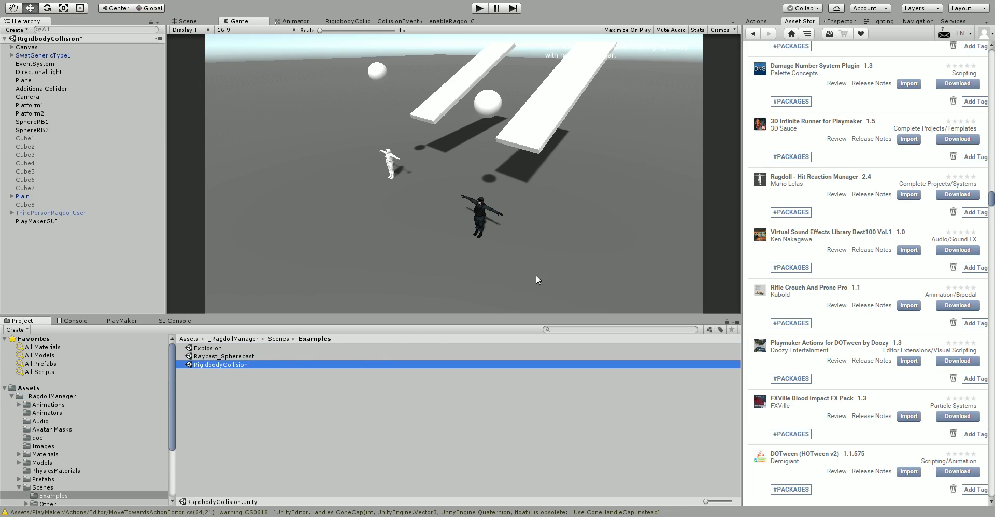
left_click(111, 130)
- Remove SphereRB2's PlayMaker FSM component and enable its Rigidbody Collider script
left_click(842, 21)
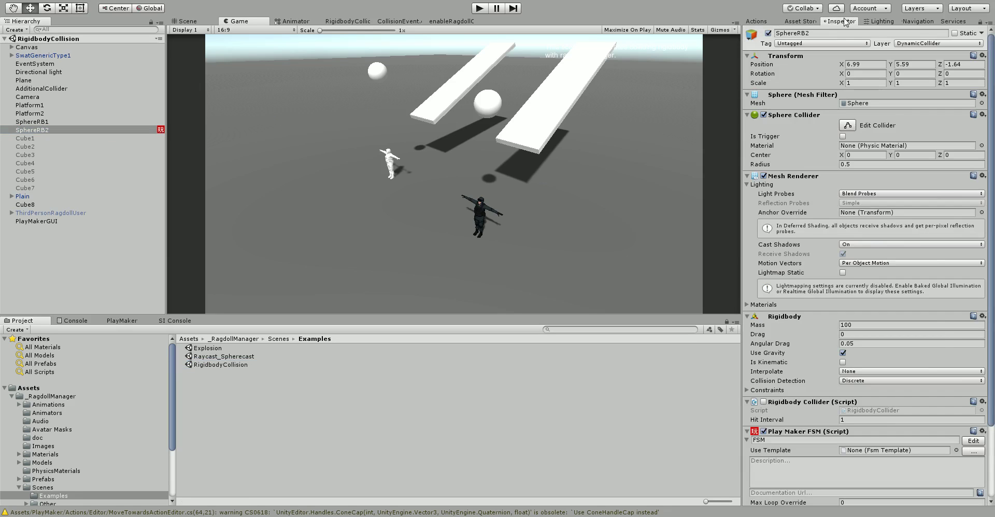
left_click(980, 431)
left_click(948, 350)
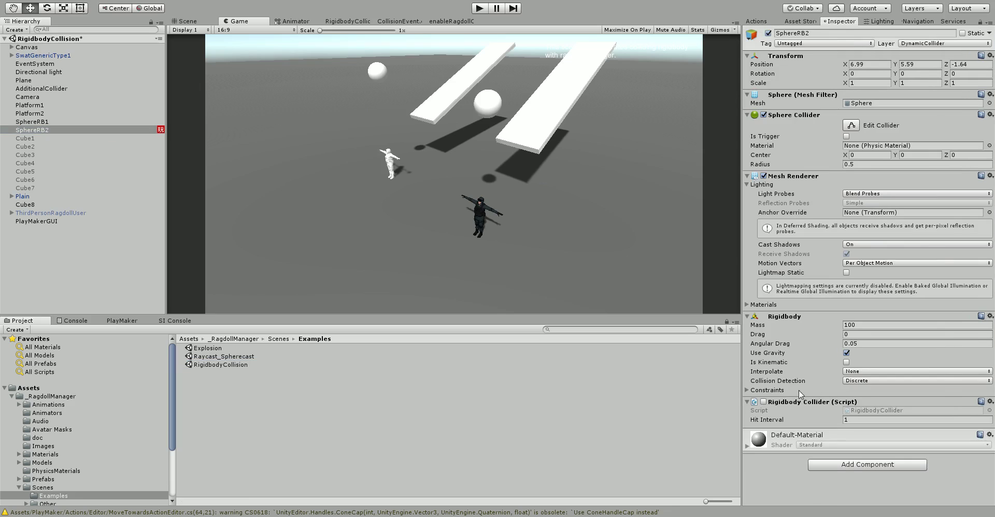
left_click(763, 402)
- Deactivate Cube8, then reselect SphereRB2 and run the scene in Play mode
left_click(42, 205)
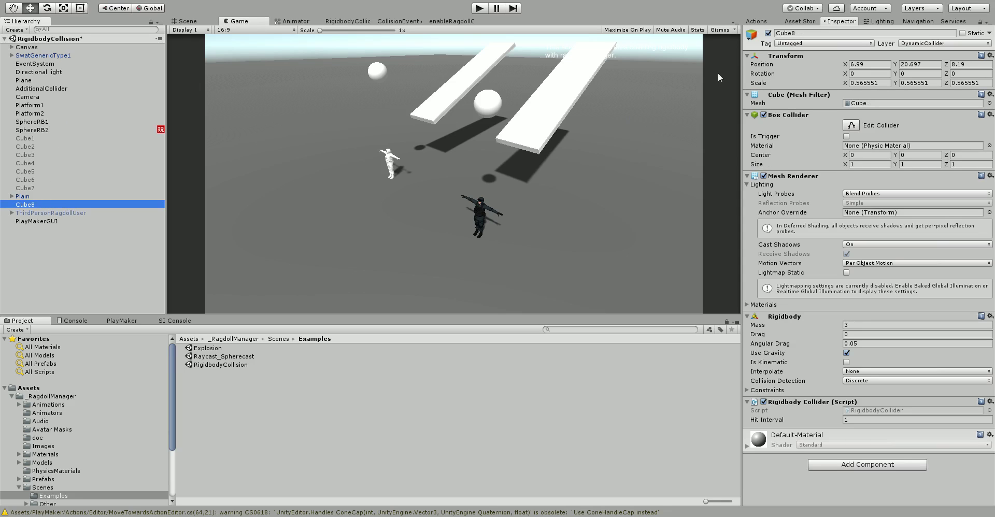
left_click(768, 34)
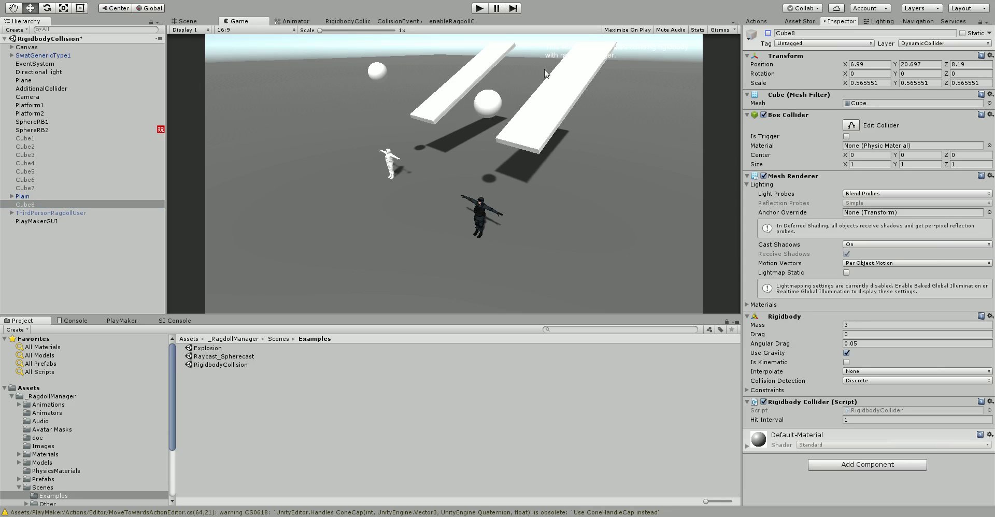
left_click(51, 162)
left_click(38, 151)
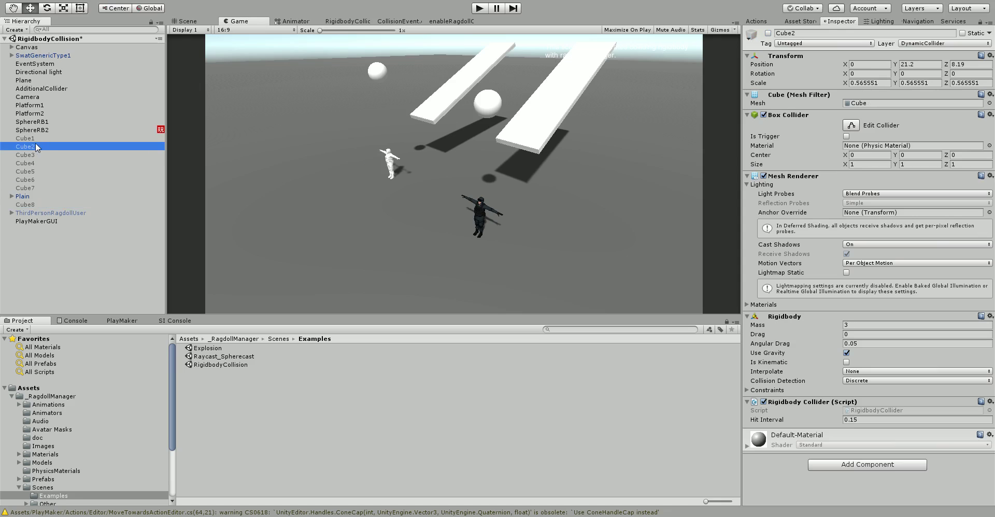
left_click(49, 130)
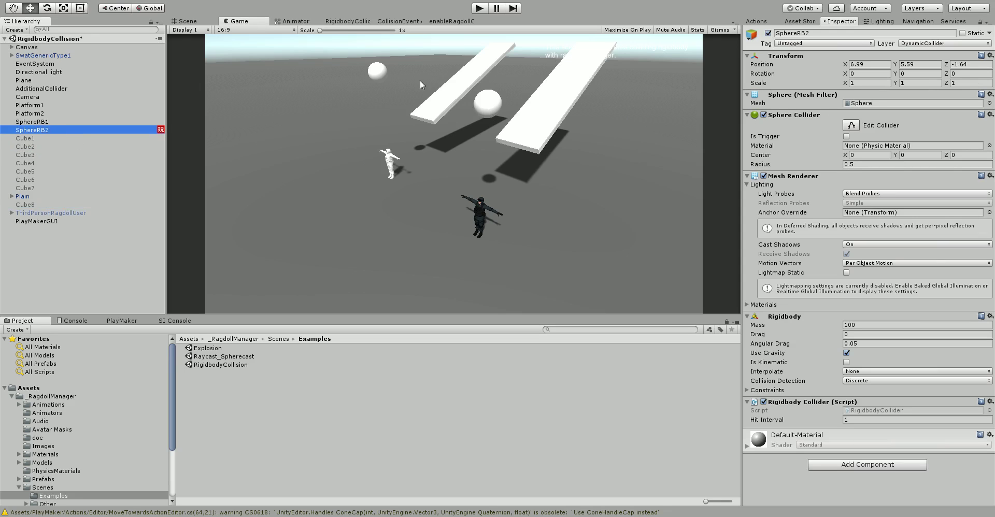
left_click(478, 9)
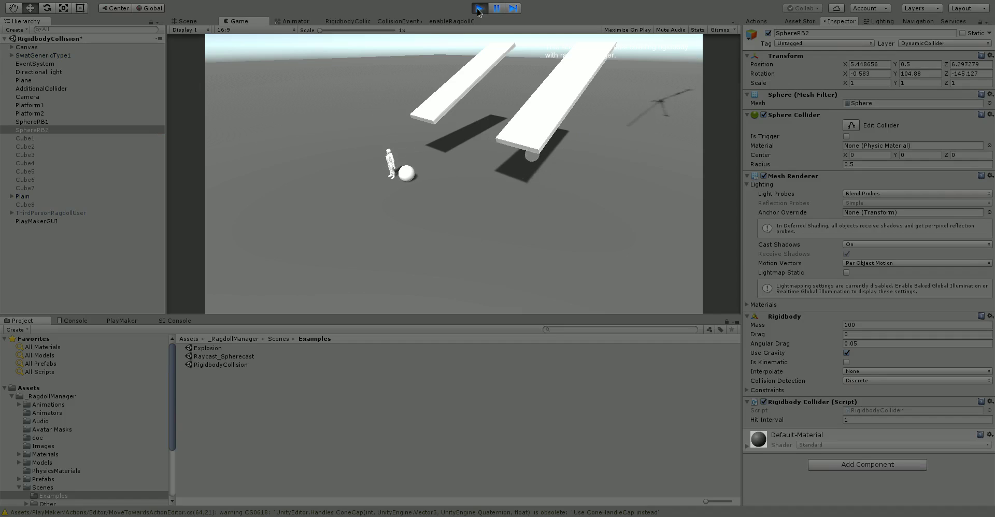
- Stop Play, then frame SphereRB2 in the Scene view with scene lighting and sky on
left_click(477, 9)
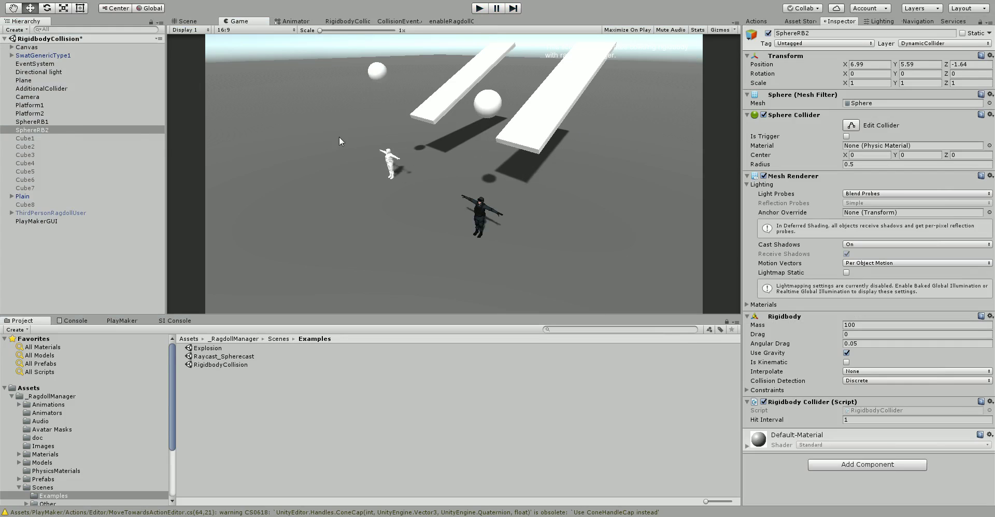
left_click(187, 23)
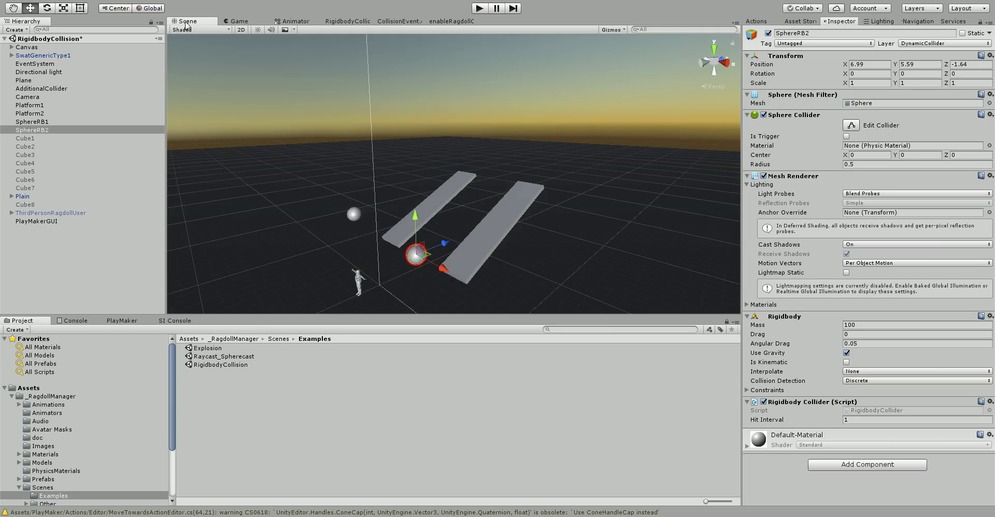
scroll(442, 273, "down", 1)
key("f")
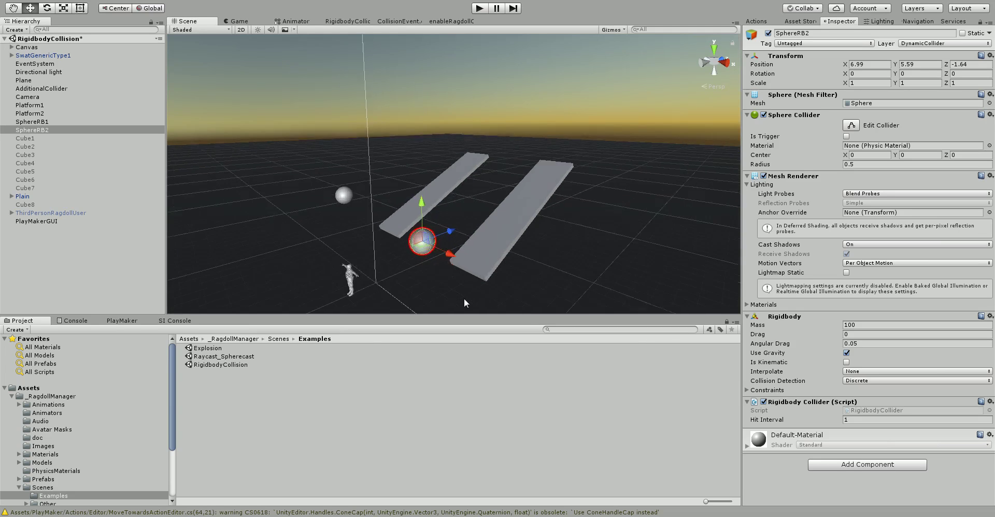
scroll(471, 267, "down", 5)
left_click_drag(466, 266, 518, 214, "alt")
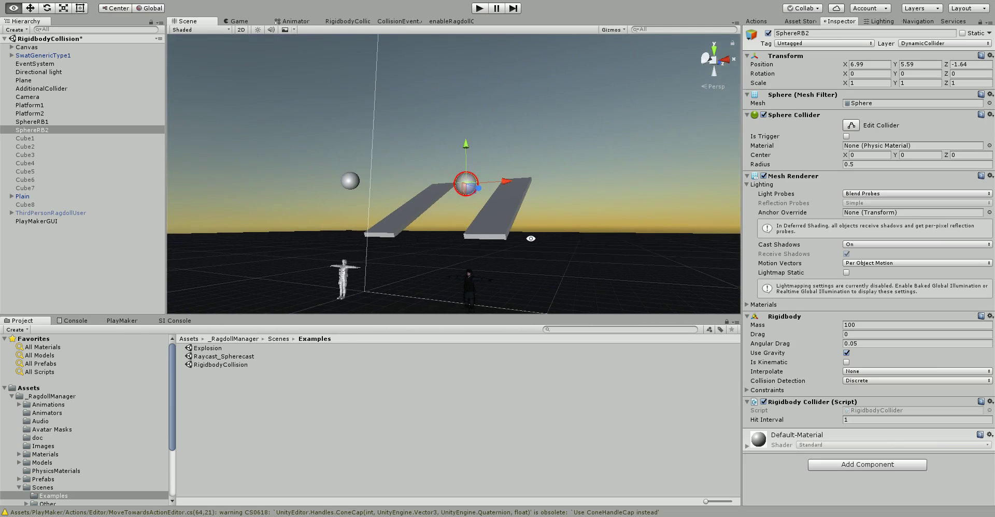
left_click(258, 30)
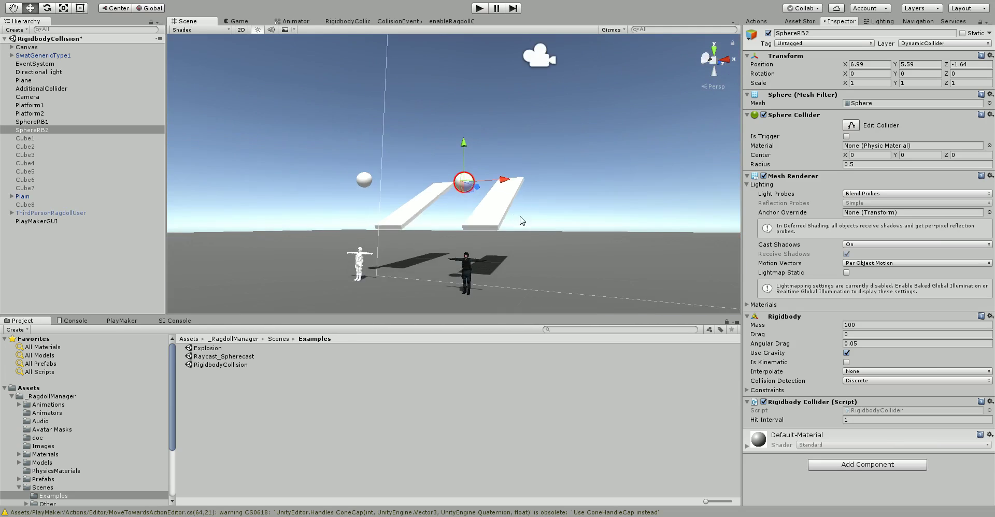
left_click_drag(522, 215, 451, 260, "alt")
- Set SphereRB2's Rigidbody mass to 5 and run a test of the collision
left_click(865, 324)
type("5")
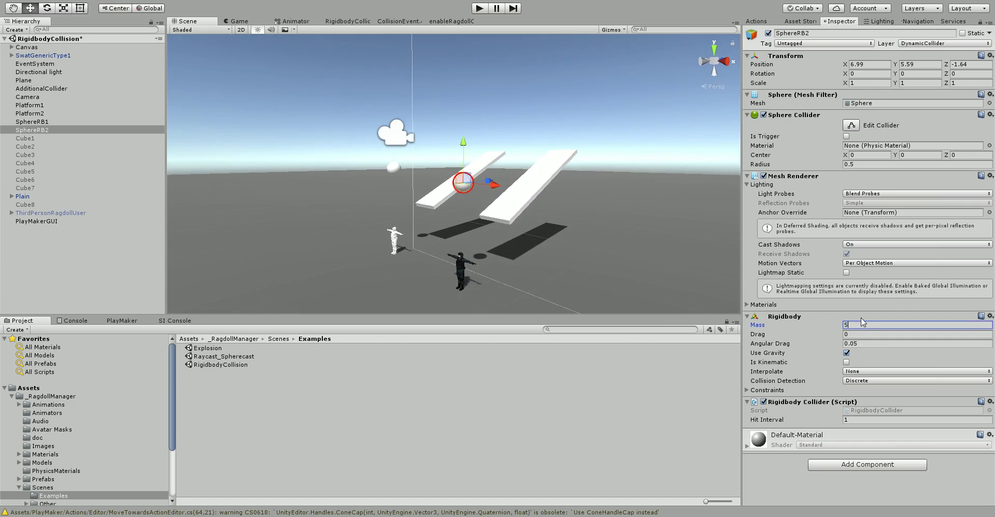
left_click(480, 11)
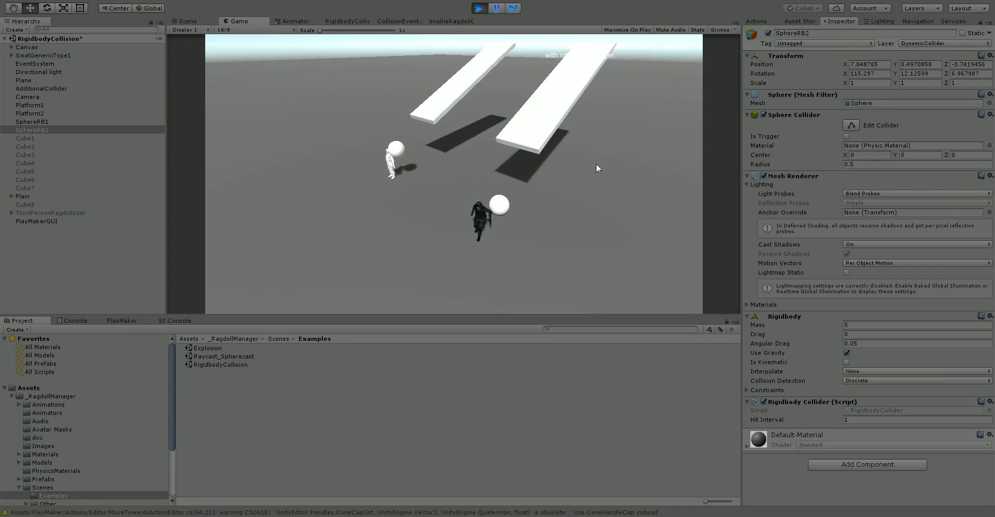
key("ctrl+p")
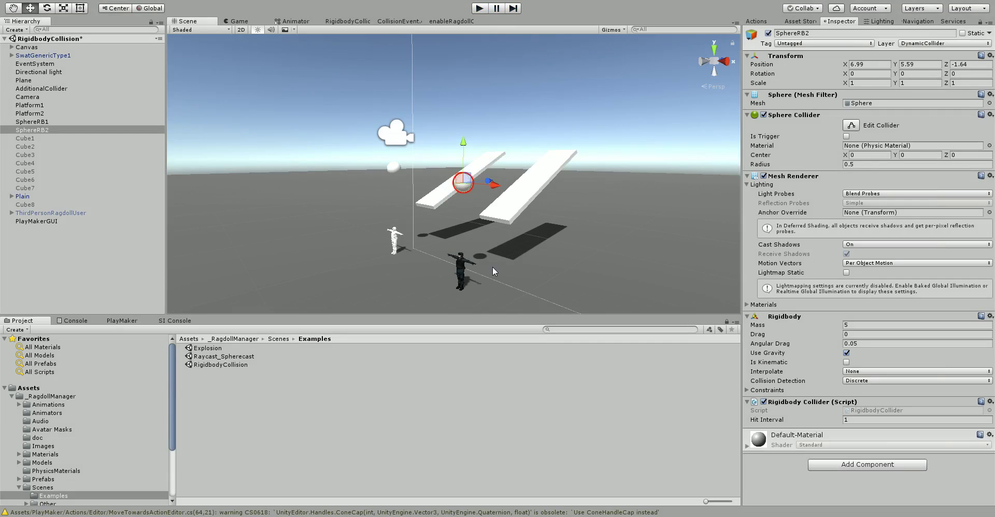
left_click(465, 262)
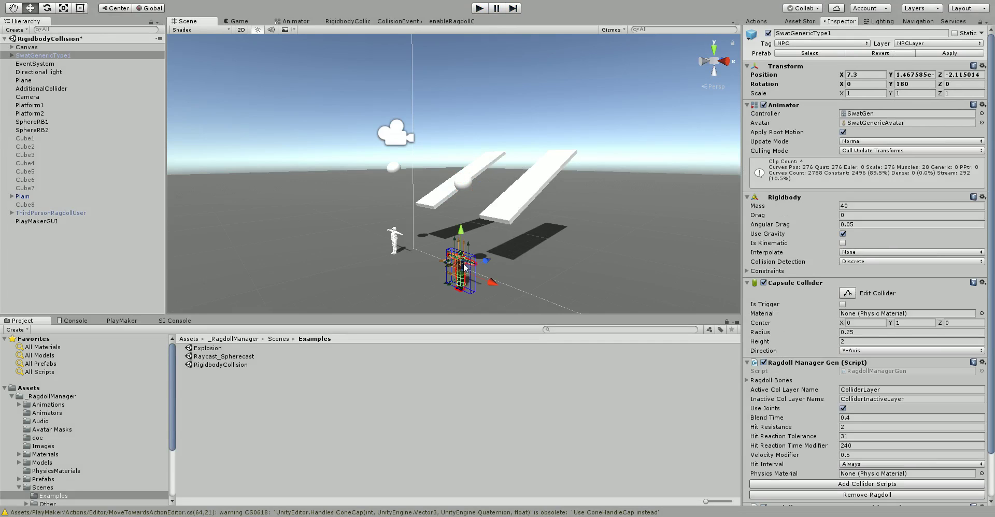
scroll(794, 278, "down", 3)
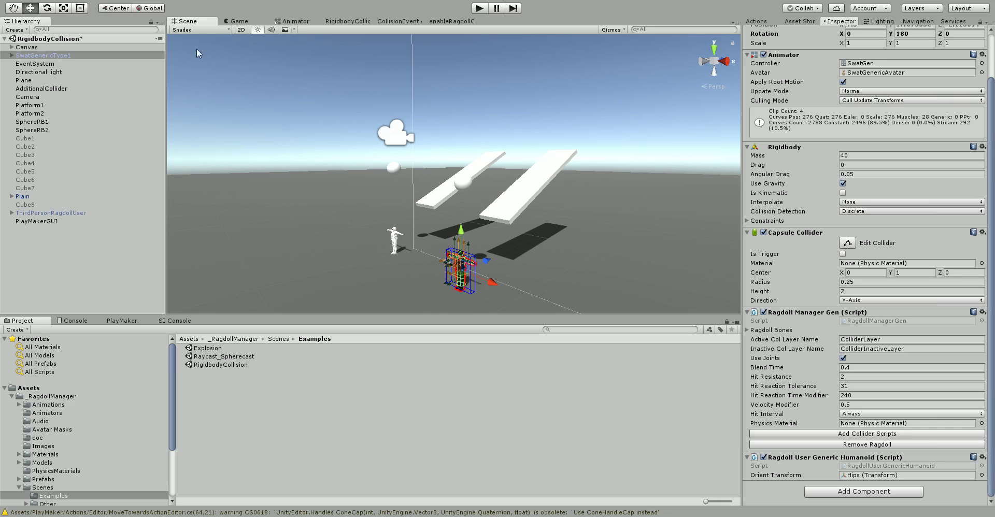
left_click(58, 129)
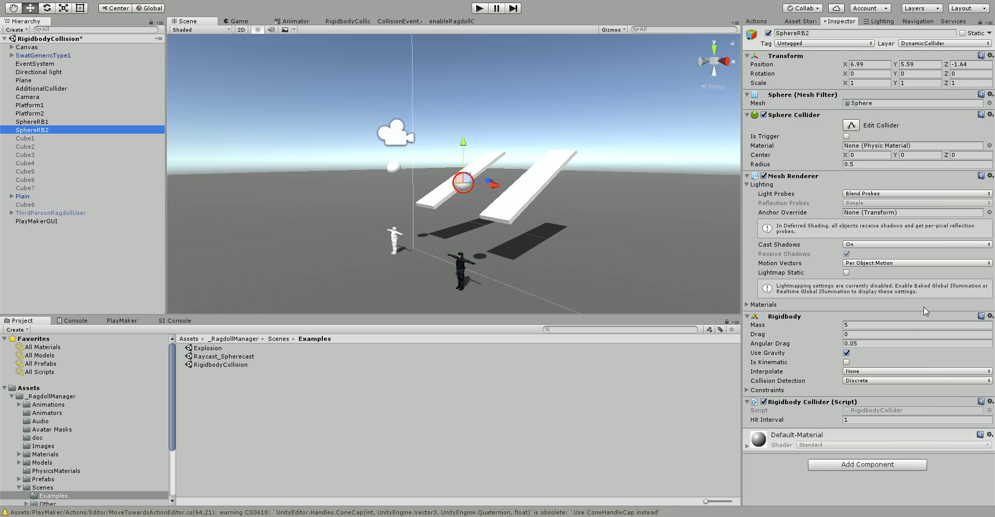
- Take the Rigidbody Collider script off SphereRB2 and do one test run of the scene
key("ctrl+z")
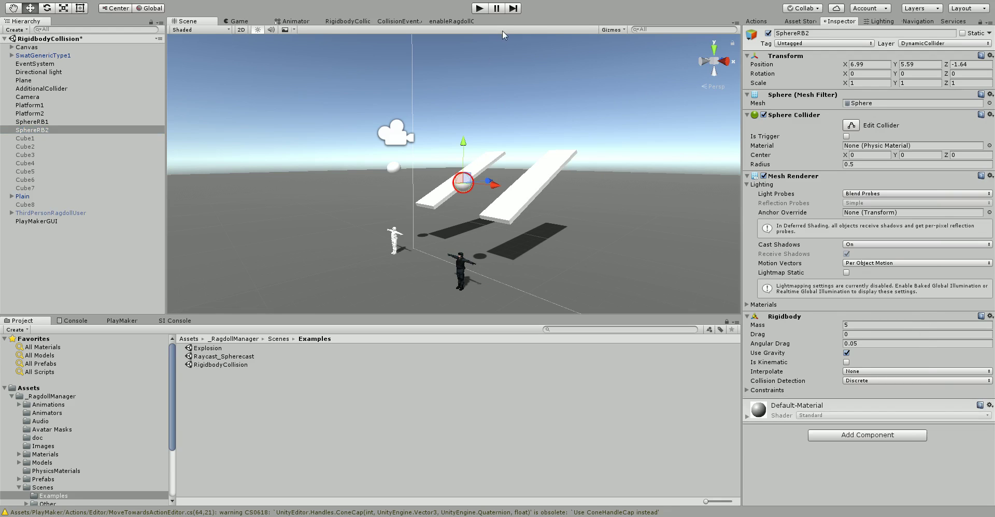
left_click(479, 9)
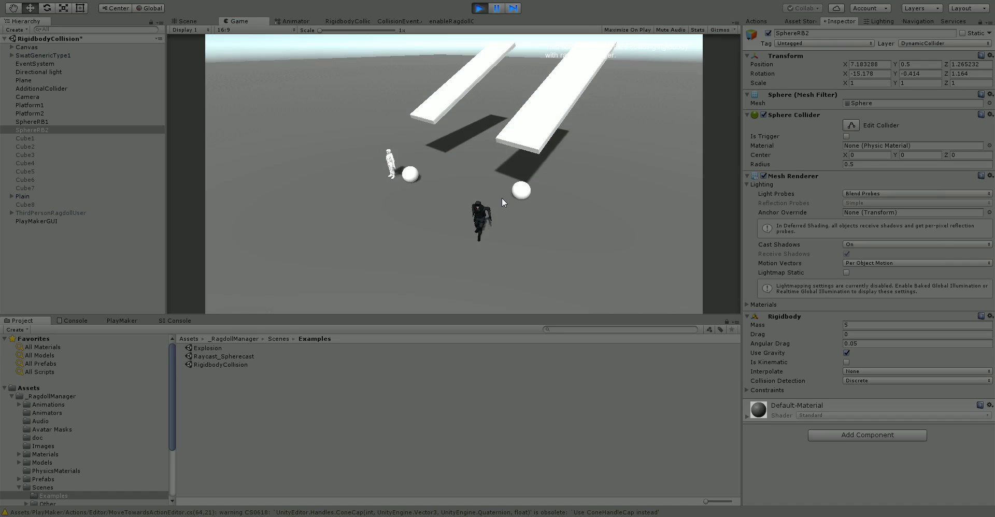
left_click(480, 8)
- Add a new PlayMaker FSM with State 1 to SphereRB2 and bring up the Actions browser
left_click(31, 121)
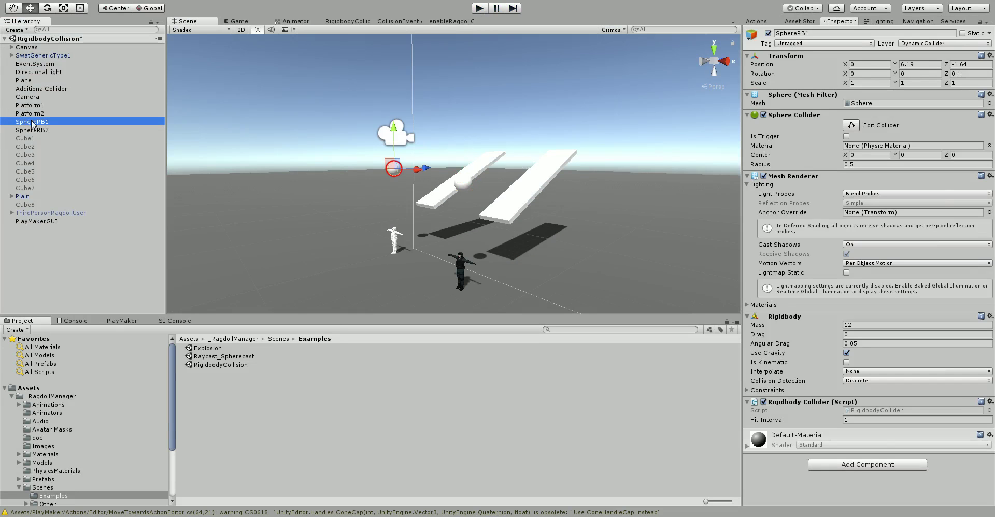
left_click(32, 130)
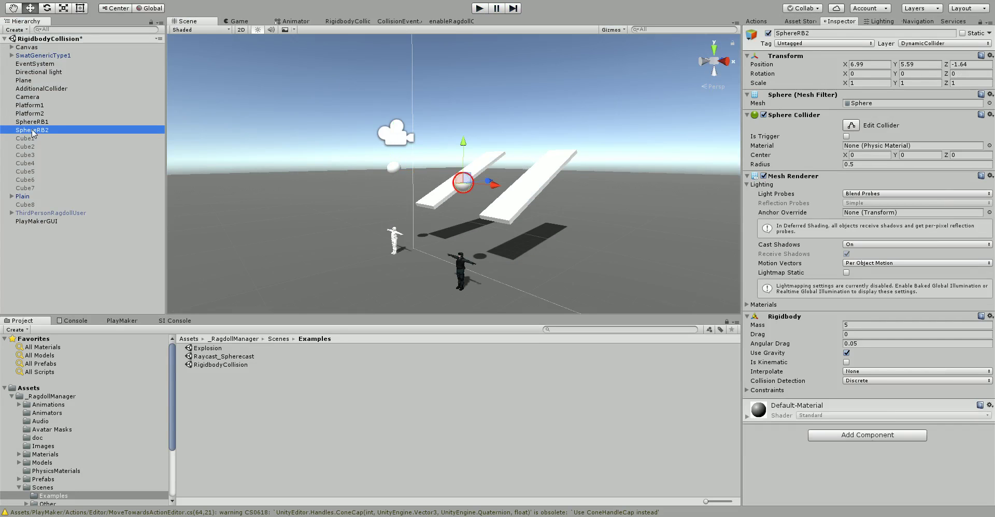
left_click(112, 321)
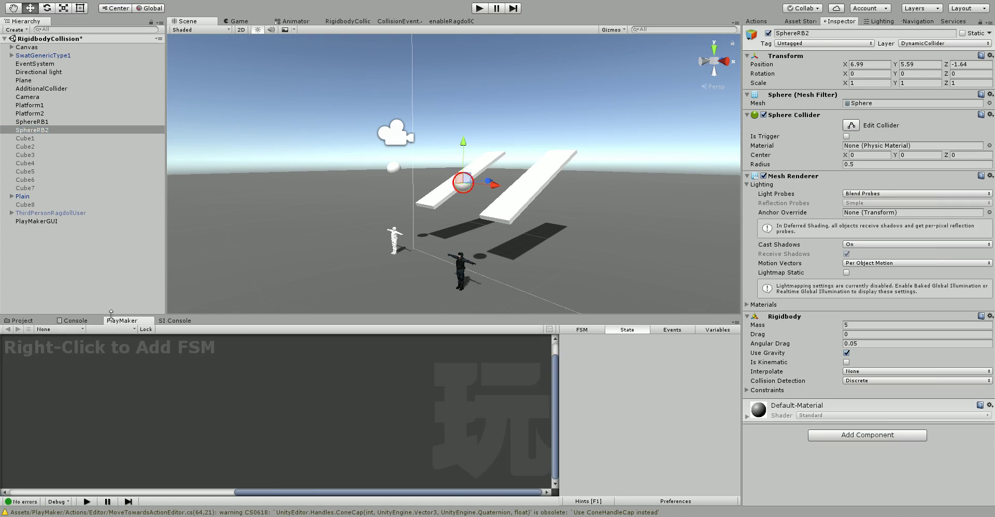
left_click_drag(111, 314, 129, 254)
right_click(106, 339)
left_click(117, 346)
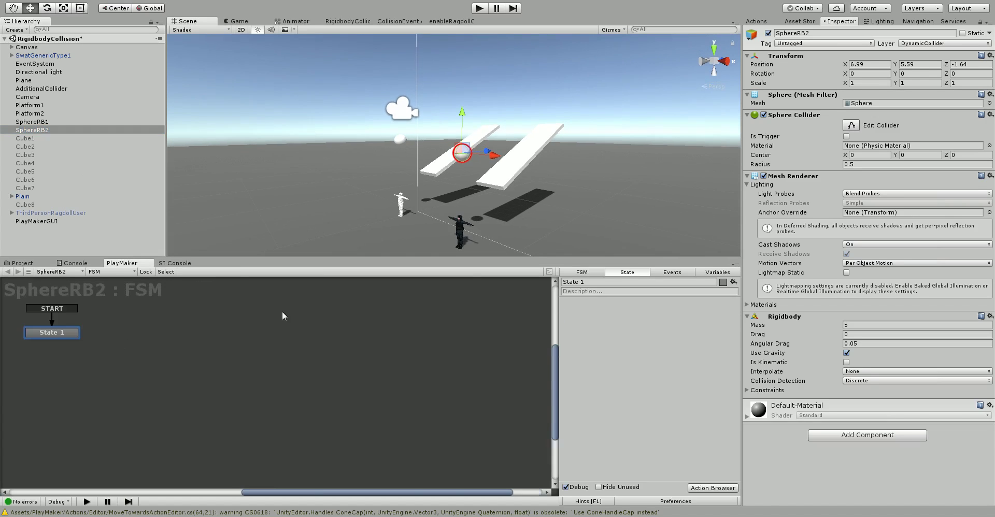
left_click(767, 23)
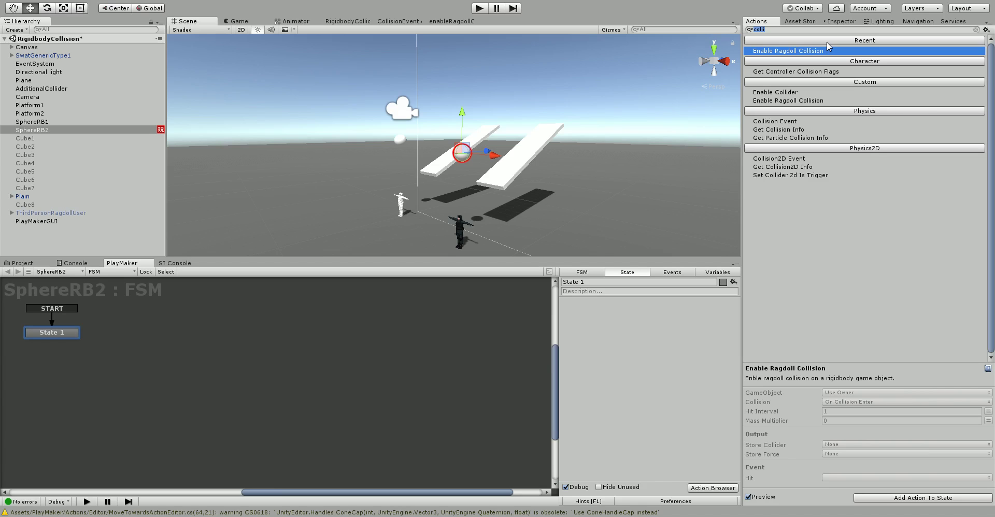
- Add Enable Ragdoll Collision to State 1, set to On Collision Enter
double_click(784, 53)
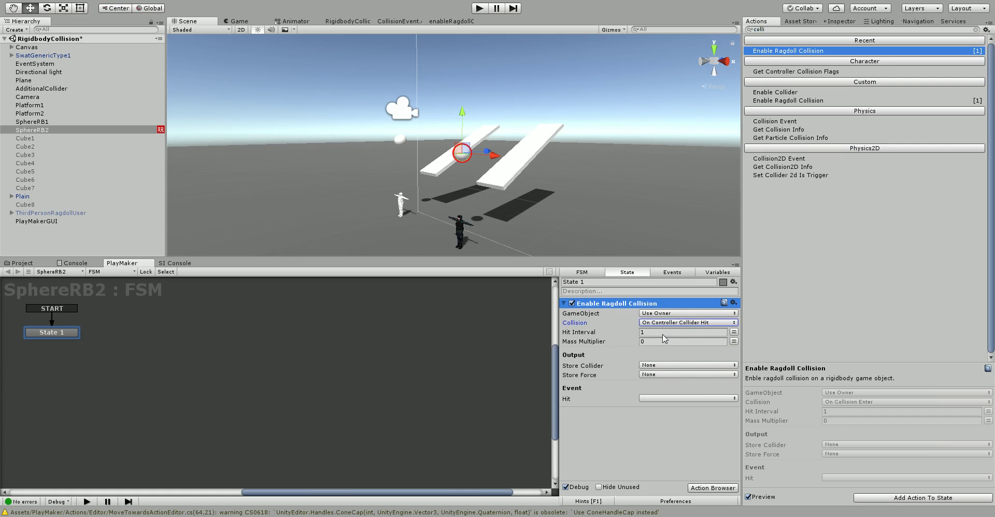
key("ctrl+z")
- Set the Enable Ragdoll Collision action's Mass Multiplier to 2
left_click(650, 341)
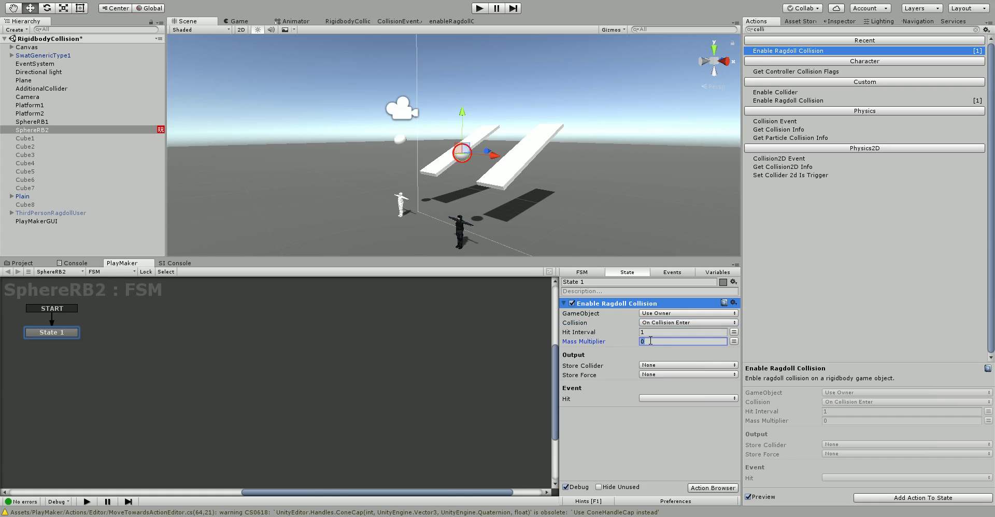
type("1")
key("BackSpace")
type("2")
key("BackSpace")
type("0")
type("2")
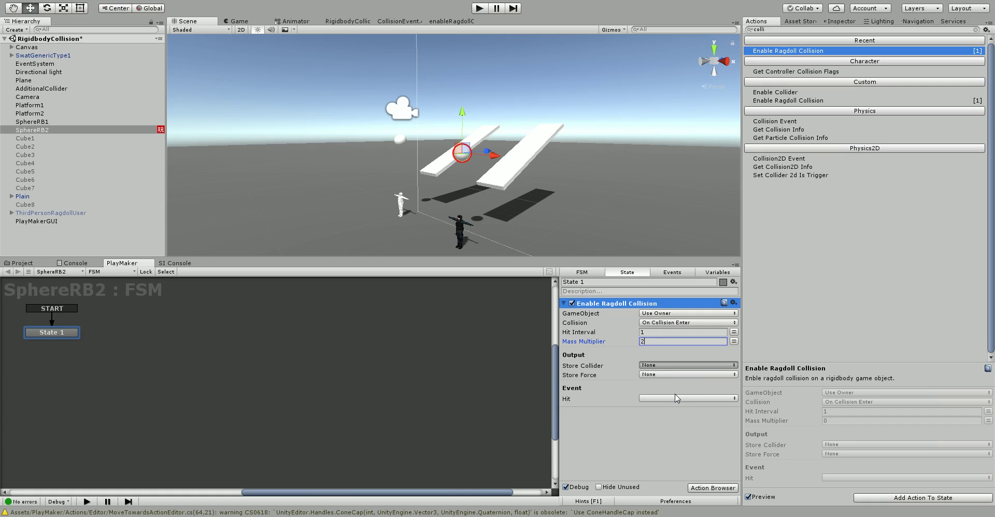
left_click(674, 420)
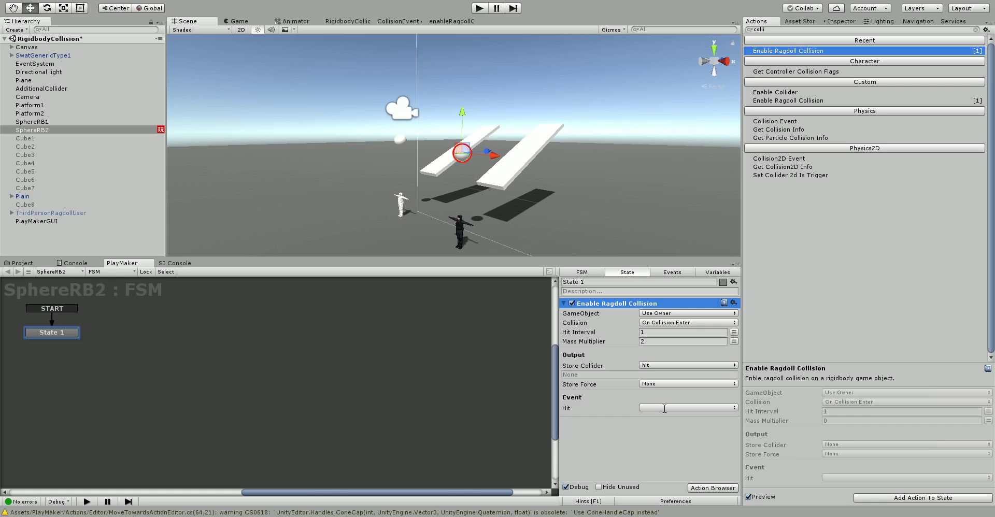
- Set the action's Hit event to beenHit and add a beenHit transition to State 1
left_click(666, 417)
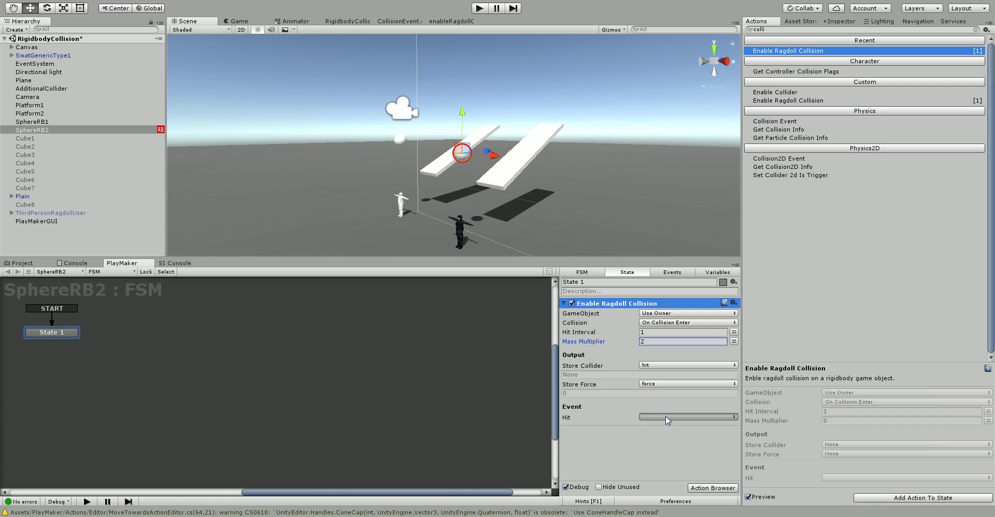
left_click(670, 471)
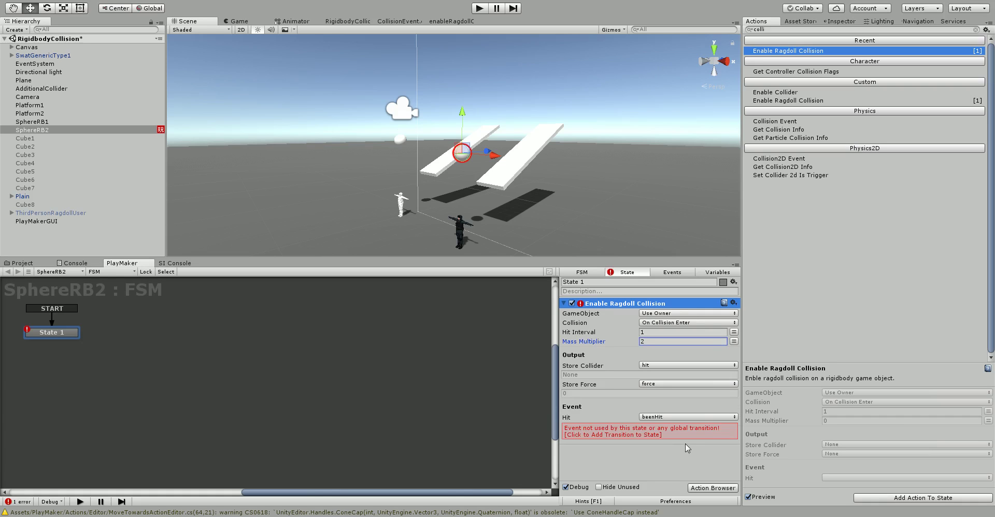
left_click(637, 428)
- Connect the beenHit transition to a new State 2
left_click(61, 336)
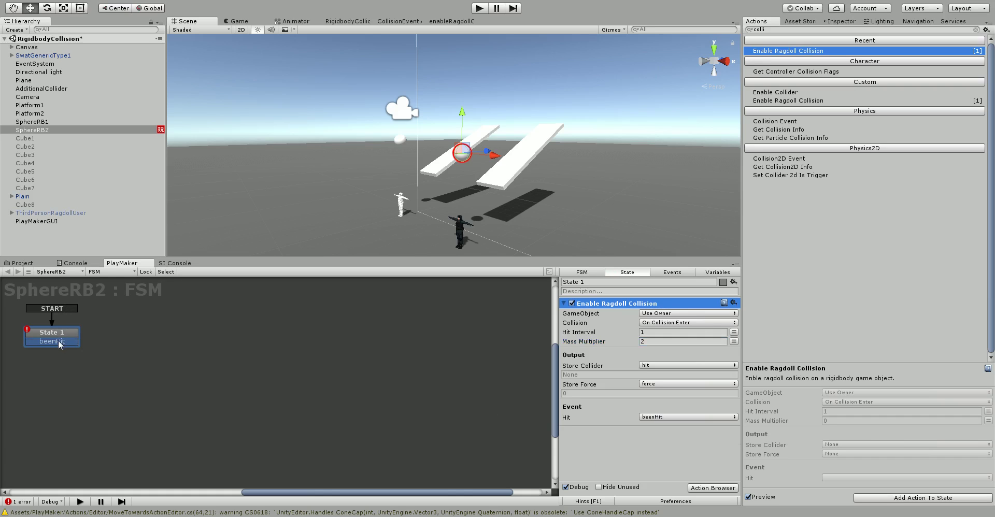
left_click(81, 345)
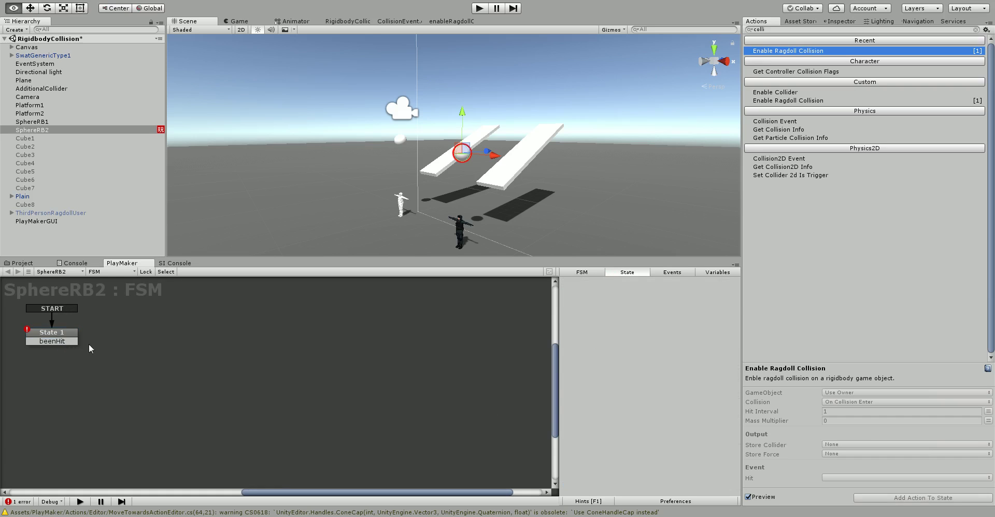
left_click_drag(70, 343, 132, 330)
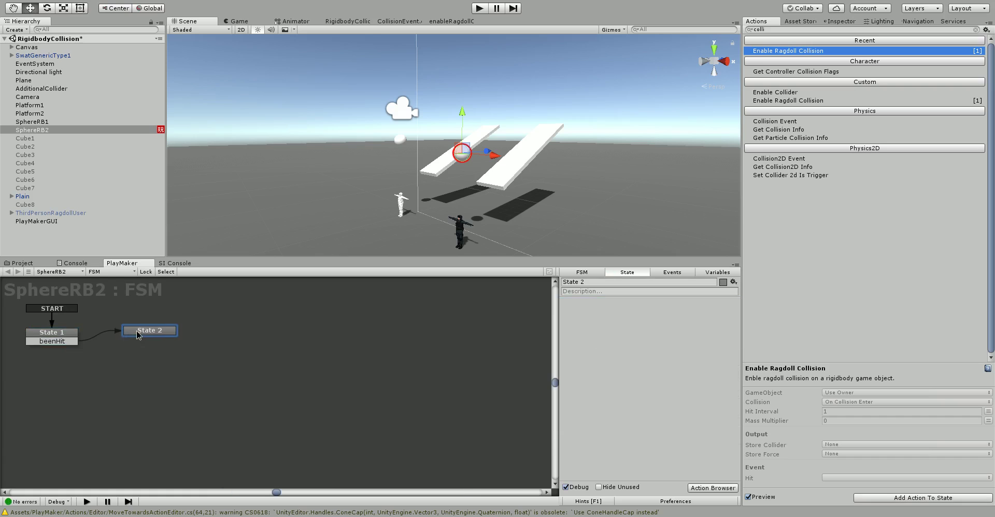
left_click(63, 342)
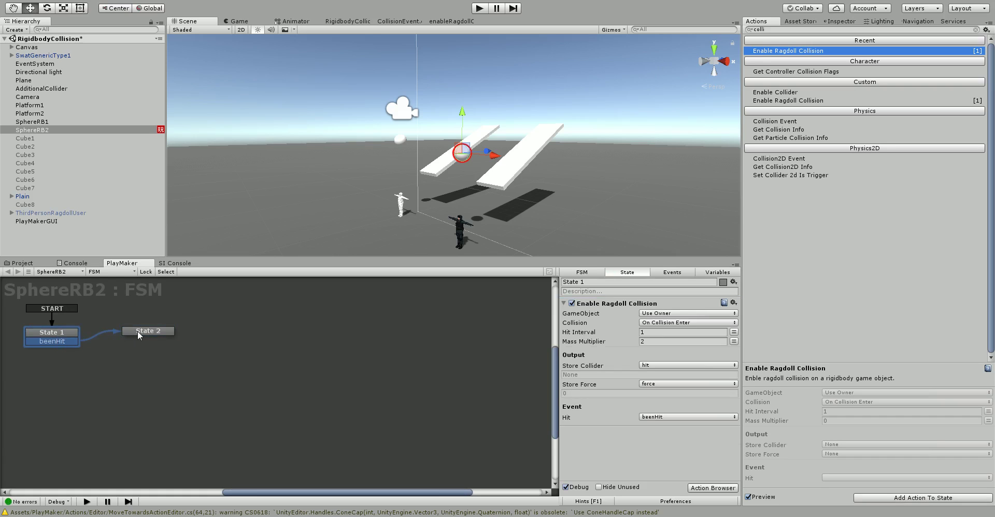
left_click(479, 9)
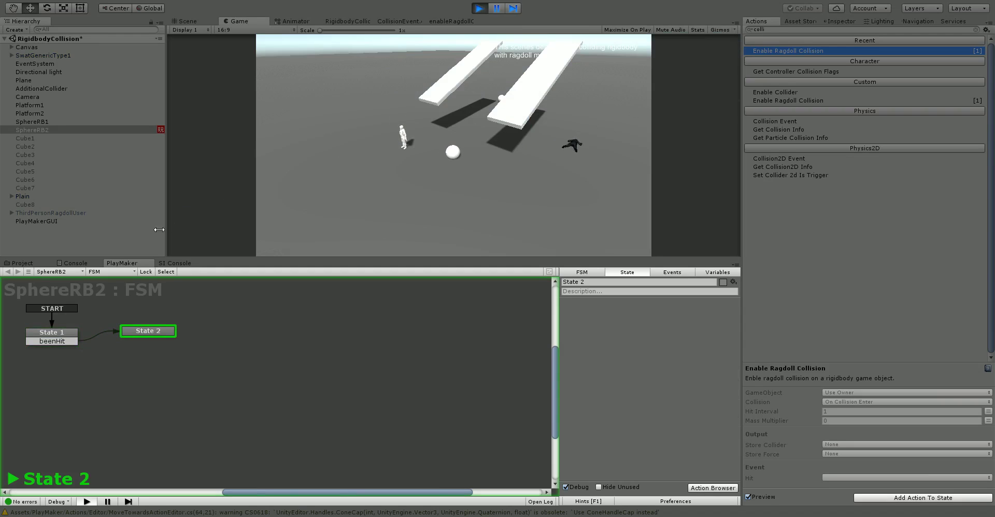
left_click(66, 336)
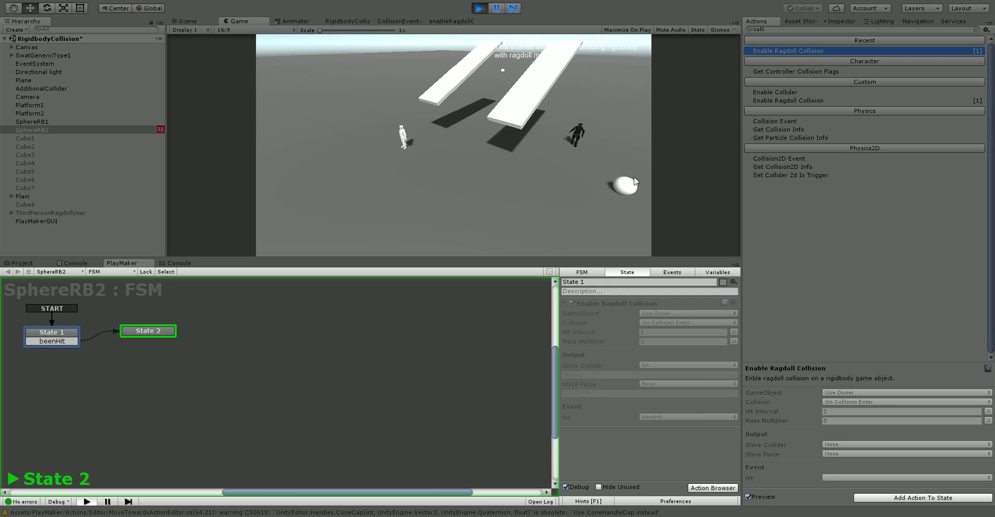
left_click(478, 8)
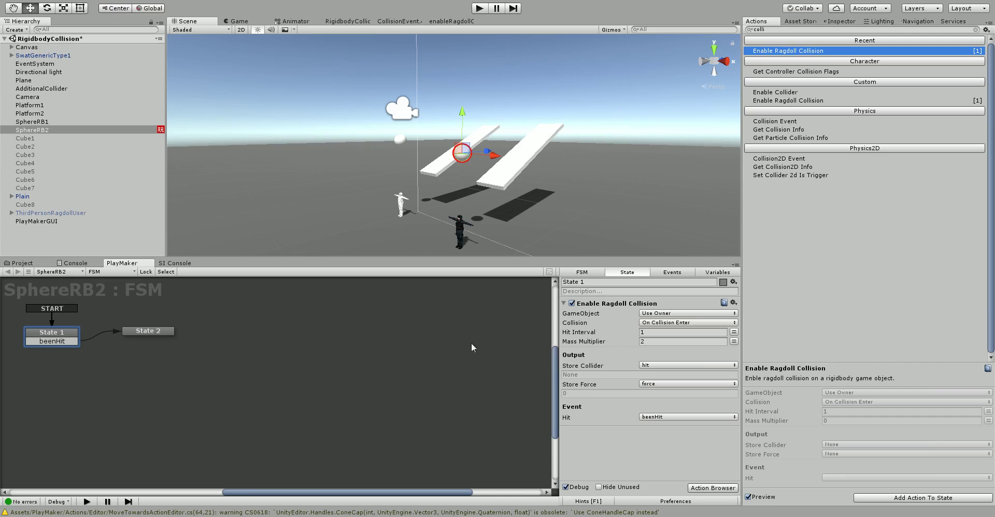
- Set Mass Multiplier to 5, then play and stop the scene to watch the knockdown
left_click(658, 342)
type("5")
left_click(478, 9)
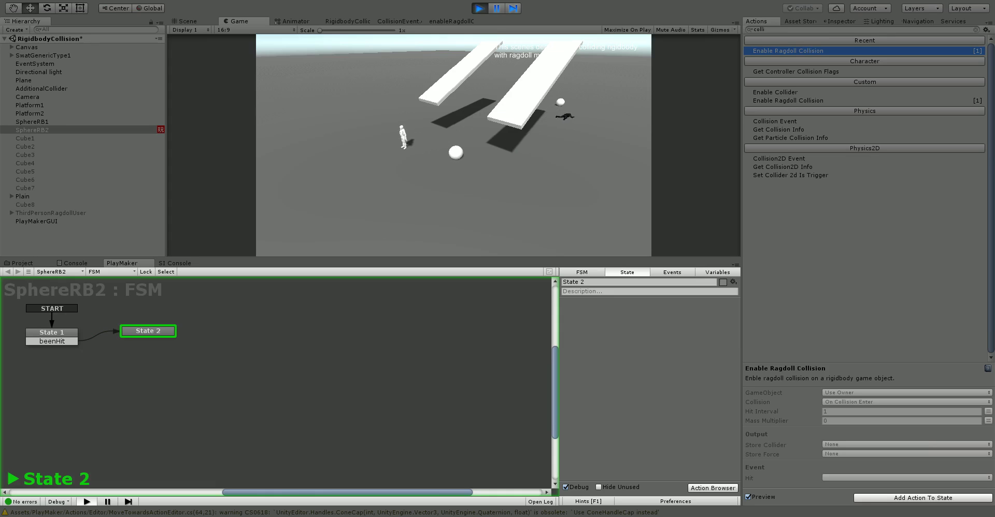
left_click(479, 6)
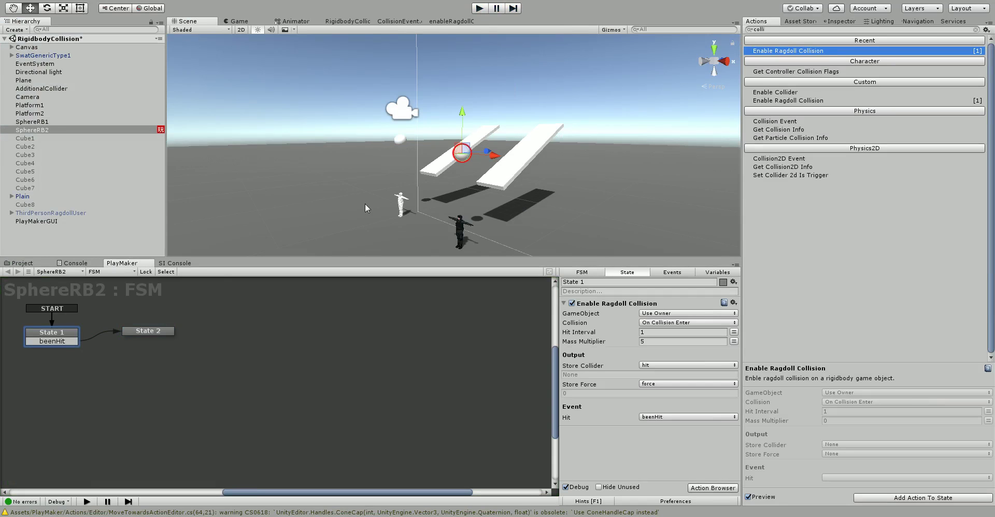